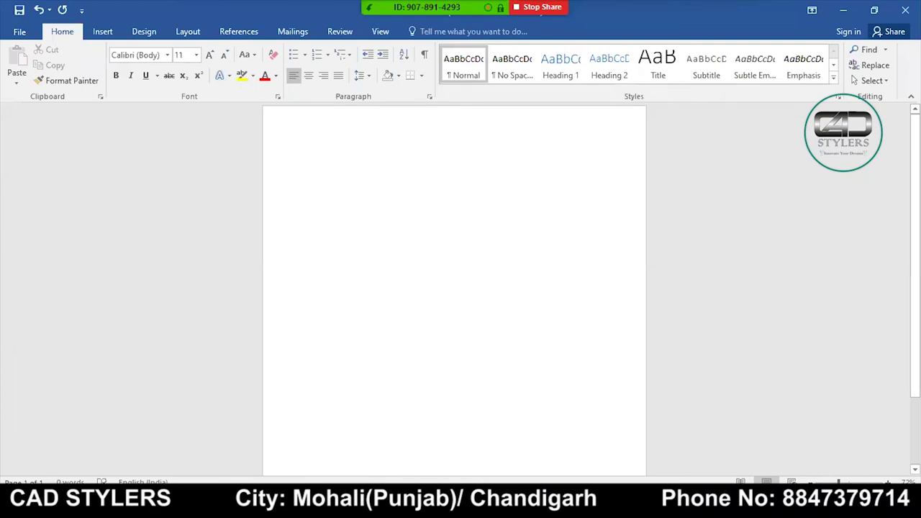
# - Type the O0001 header with G17G21G90G84G55;, T01M06;, S2000M03; and G0X0Y0; lines
pyautogui.write('oooo')
pyautogui.write('1;')
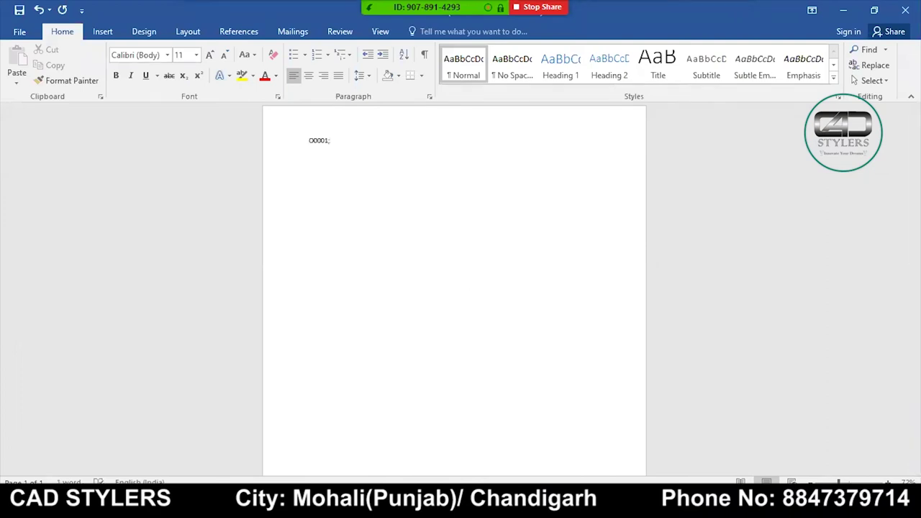
pyautogui.press('Return')
pyautogui.write('G1')
pyautogui.write('7G21G')
pyautogui.write('90G8')
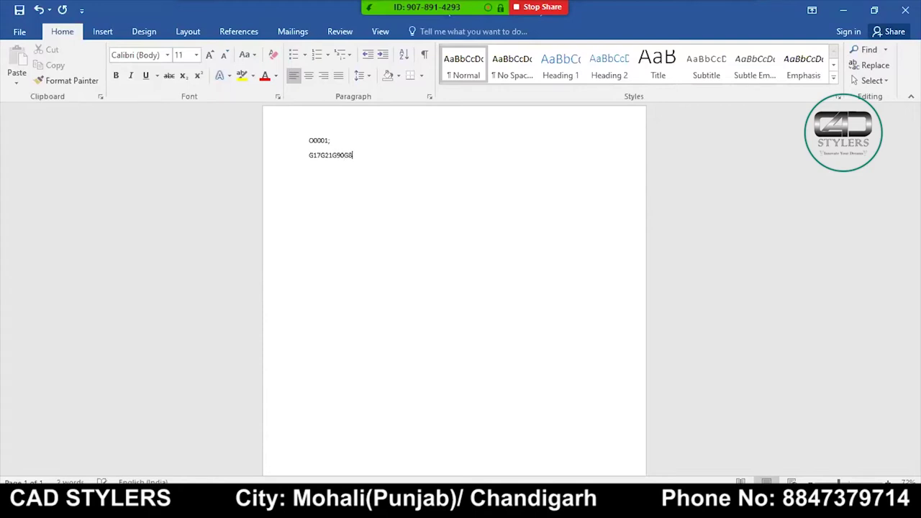
pyautogui.write('4G55;')
pyautogui.write(' T01M06; S2000M03; G0X0Y0;')
pyautogui.press('Return')
# - Add Z2;, G1Z0F200M08;, the Z-2; plunge and the X100; Y100; X0; Y0; square pass
pyautogui.write('Z2; G1Z0F2')
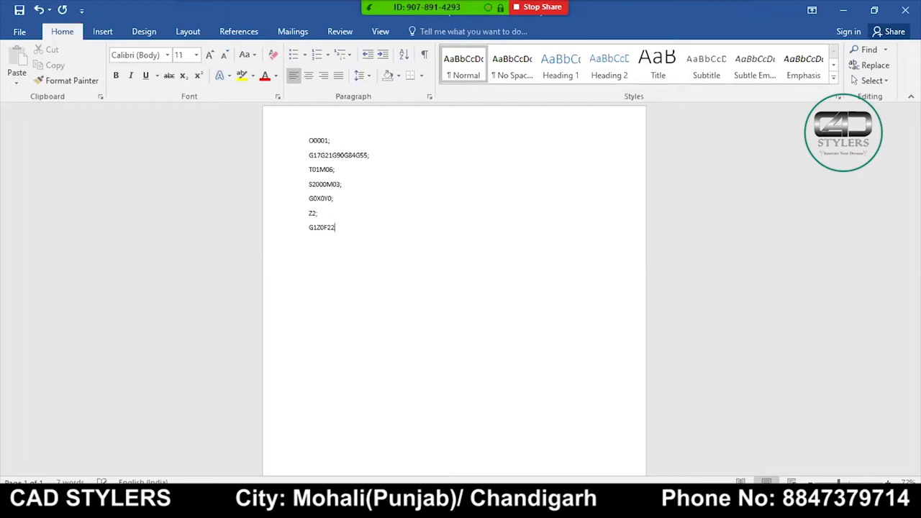
pyautogui.write('00M')
pyautogui.write('08;')
pyautogui.write('Z')
pyautogui.write('-2;')
pyautogui.press('Return')
pyautogui.write('X100; Y100; X0; Y')
pyautogui.write('0')
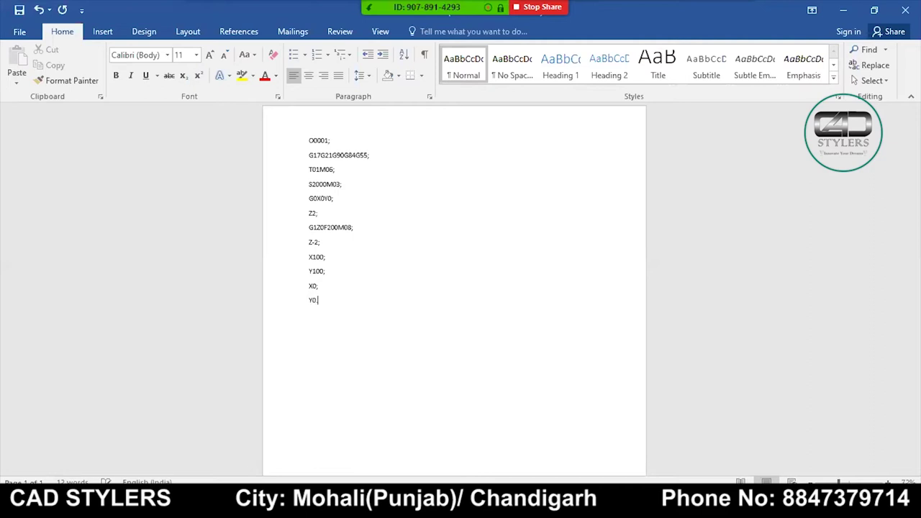
pyautogui.write(';')
pyautogui.press('Return')
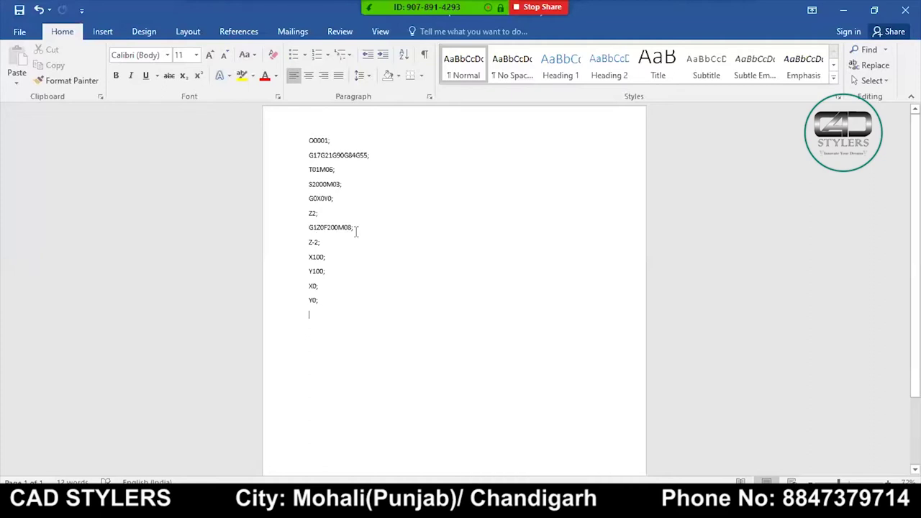
# - After the last Y0;, add a Z-4; pass repeating the X100; Y100; X0; Y0; square
pyautogui.moveTo(307, 228); pyautogui.dragTo(331, 247)
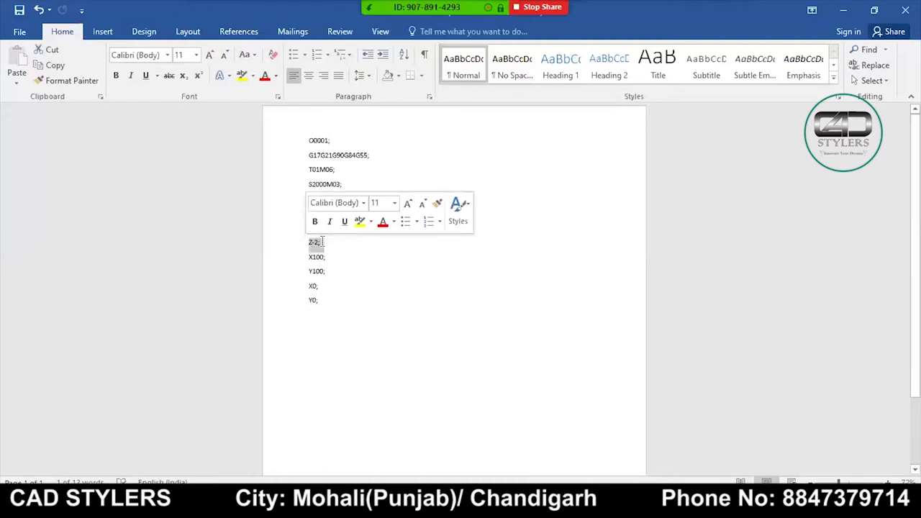
pyautogui.click(305, 242)
pyautogui.keyDown('ctrl'); pyautogui.scroll(2, 539, 357); pyautogui.keyUp('ctrl')
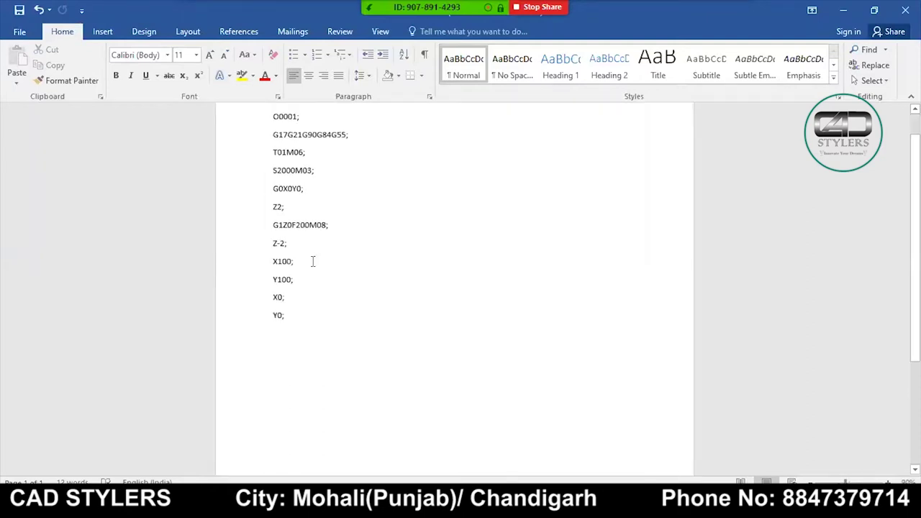
pyautogui.click(306, 324)
pyautogui.press('Return')
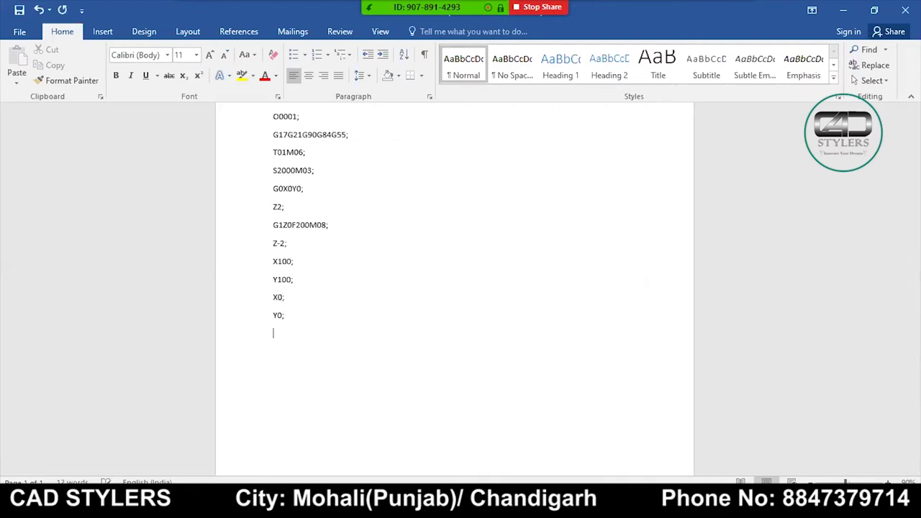
pyautogui.write('Z-4')
pyautogui.write(';')
pyautogui.press('Return')
pyautogui.write('X100;')
pyautogui.press('Return')
pyautogui.write('Y100;')
pyautogui.press('Return')
pyautogui.write('X0;')
pyautogui.press('Return')
pyautogui.write('Y0;')
pyautogui.press('Return')
# - Add a Z-6; pass with the same X100; Y100; X0; Y0; square moves
pyautogui.write('Z-6;')
pyautogui.press('BackSpace')
pyautogui.write(';')
pyautogui.press('Return')
pyautogui.write('X100;')
pyautogui.press('Return')
pyautogui.write('Y100;')
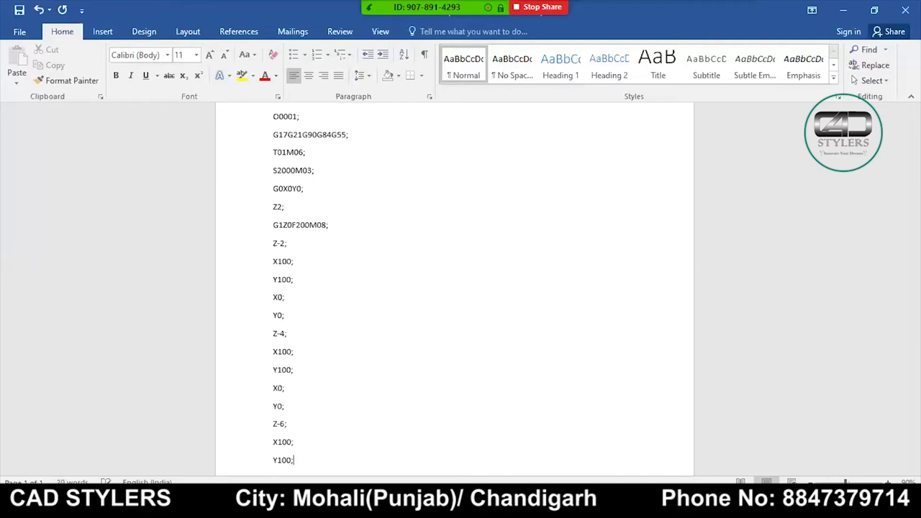
pyautogui.press('Return')
pyautogui.write('X0;')
pyautogui.press('Return')
pyautogui.write('Y0;')
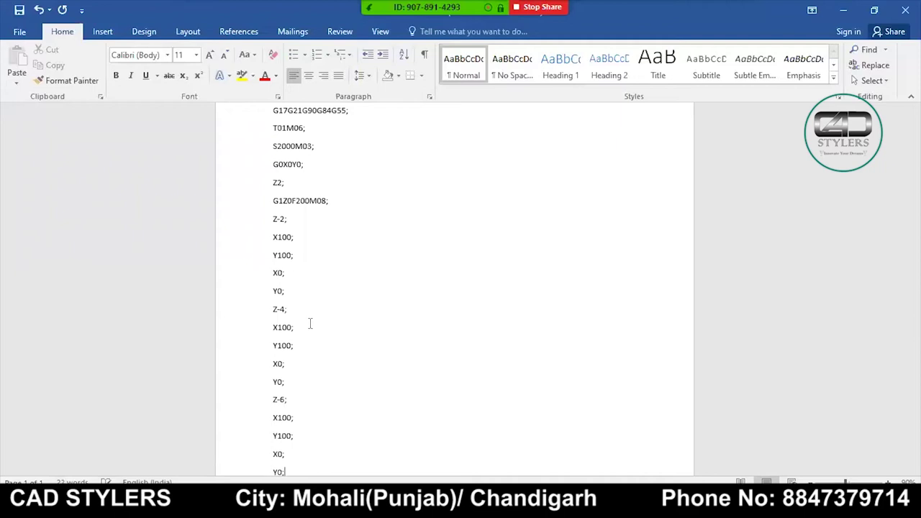
pyautogui.press('Return')
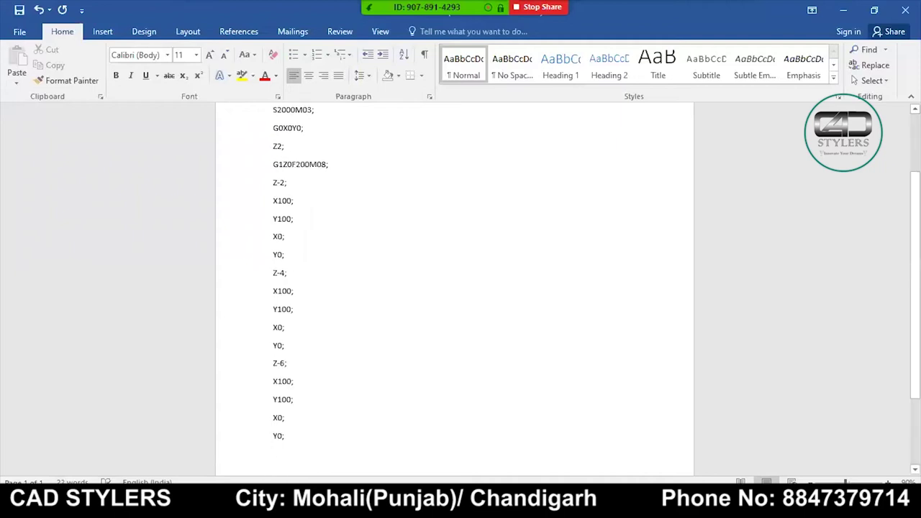
# - Below the last Y0;, type the closing G0Z100;, M05M09; and M30; lines of O0001
pyautogui.scroll(-1, 652, 335)
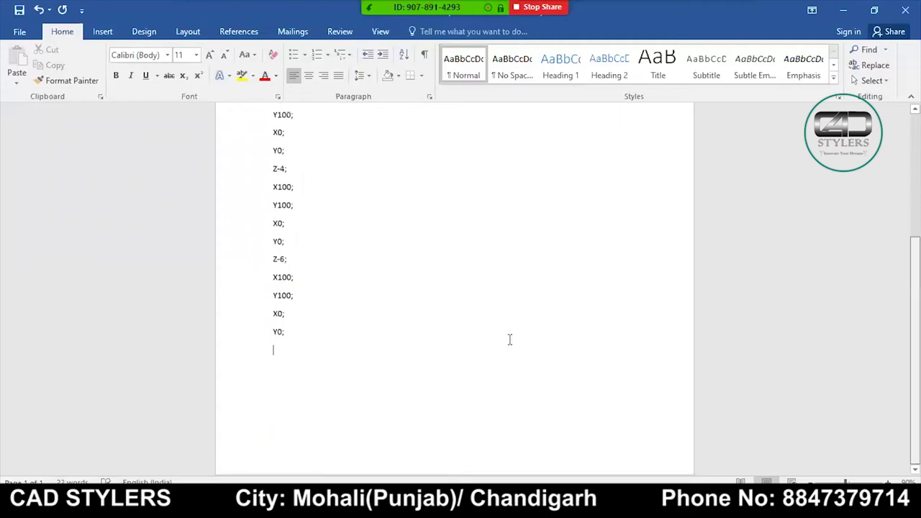
pyautogui.click(306, 349)
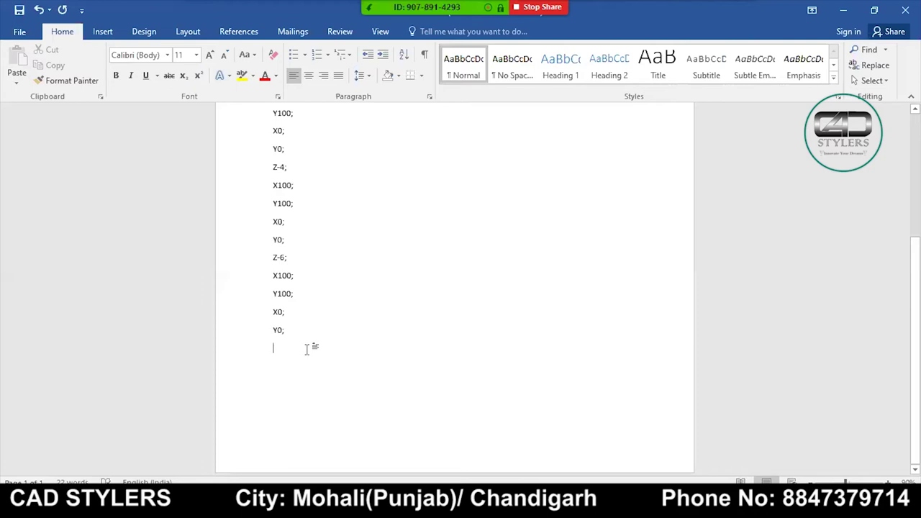
pyautogui.write('G0Z100')
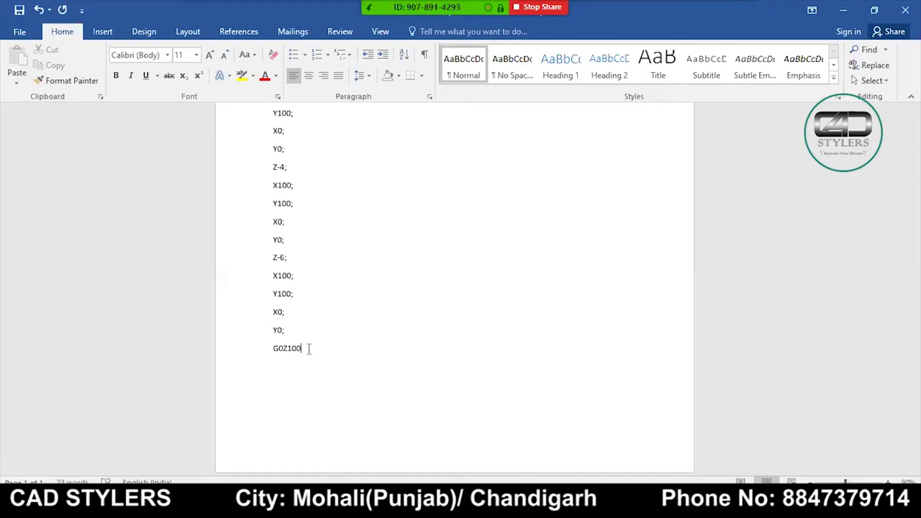
pyautogui.write(';')
pyautogui.press('Return')
pyautogui.write('M')
pyautogui.write('06')
pyautogui.write('M09')
pyautogui.write(';')
pyautogui.press('Return')
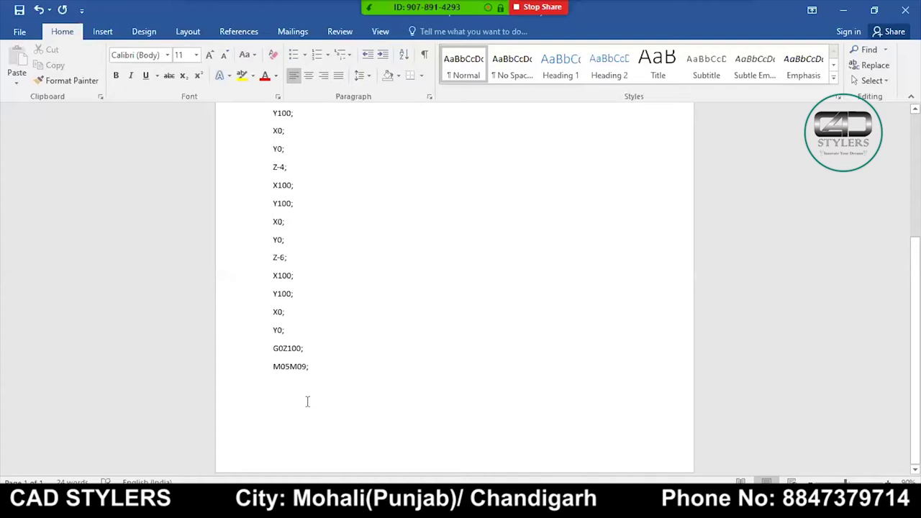
pyautogui.write('M30;')
pyautogui.press('Return')
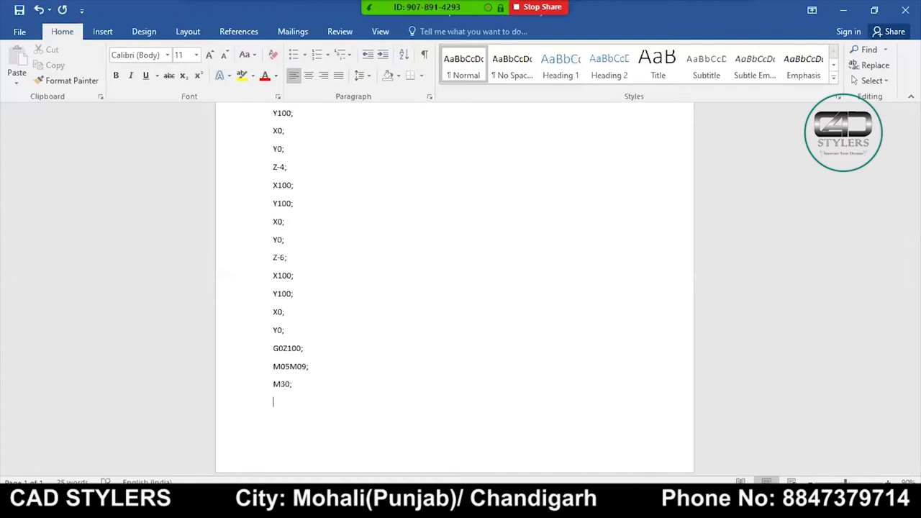
pyautogui.scroll(1, 454, 288)
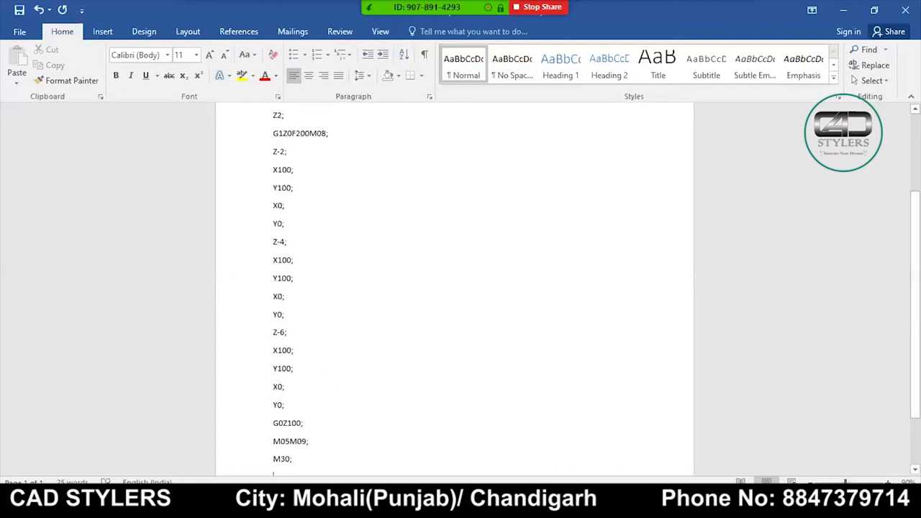
pyautogui.scroll(-1, 454, 288)
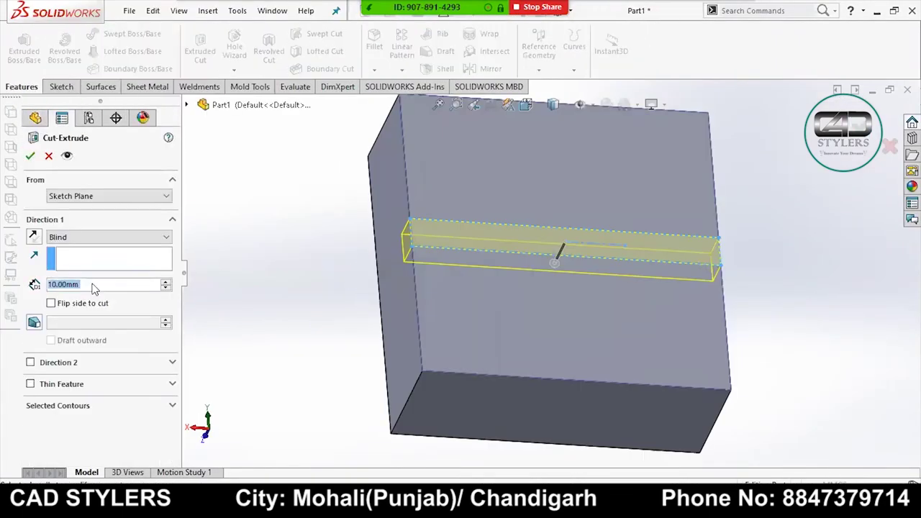
# - Confirm Cut-Extrude5, the 8 mm blind slot, then orbit and select the slot's end edge
pyautogui.click(30, 156)
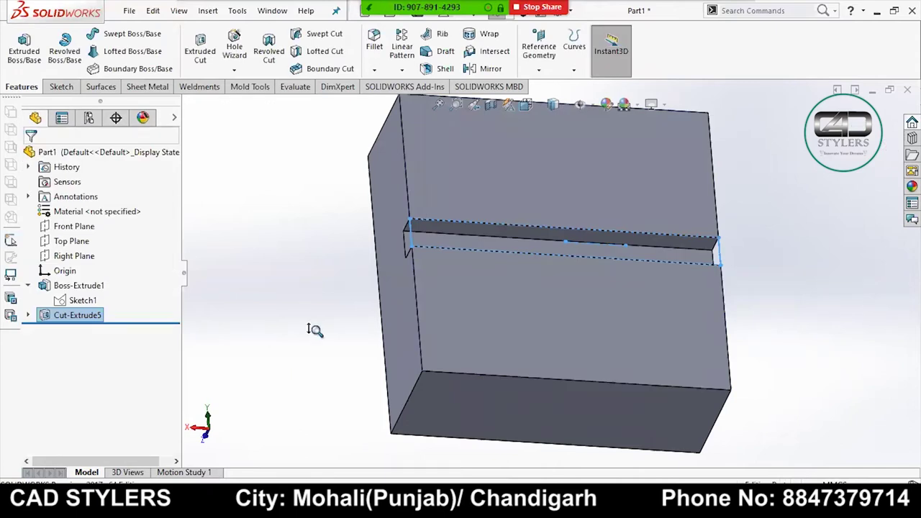
pyautogui.moveTo(314, 329); pyautogui.dragTo(504, 341)
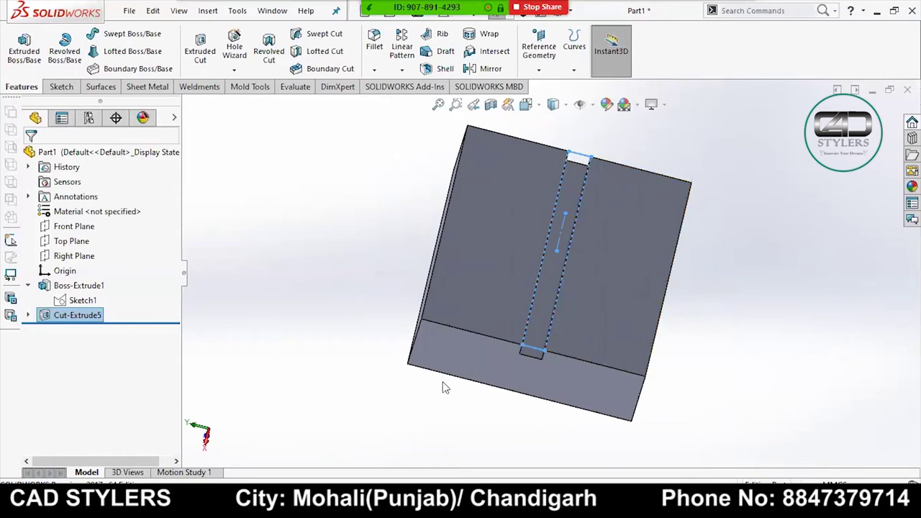
pyautogui.moveTo(442, 382); pyautogui.dragTo(559, 311)
pyautogui.scroll(-5, 557, 306)
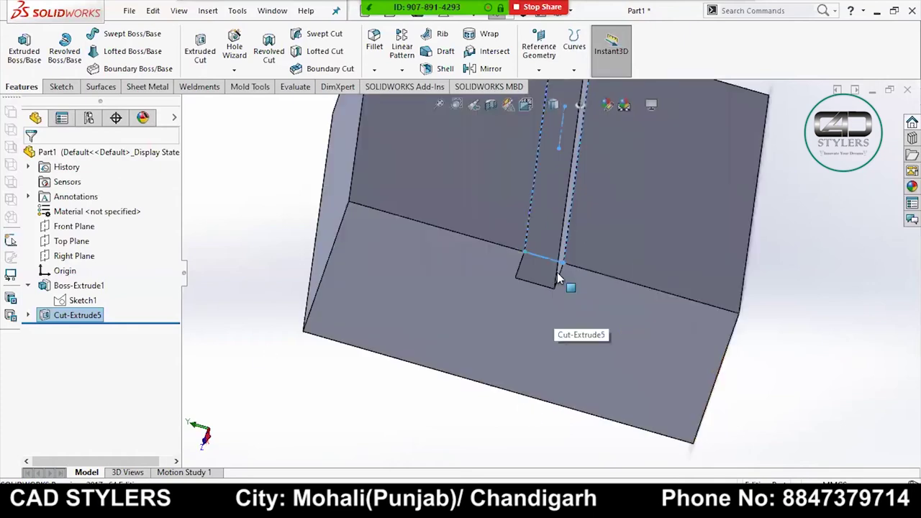
pyautogui.click(559, 275)
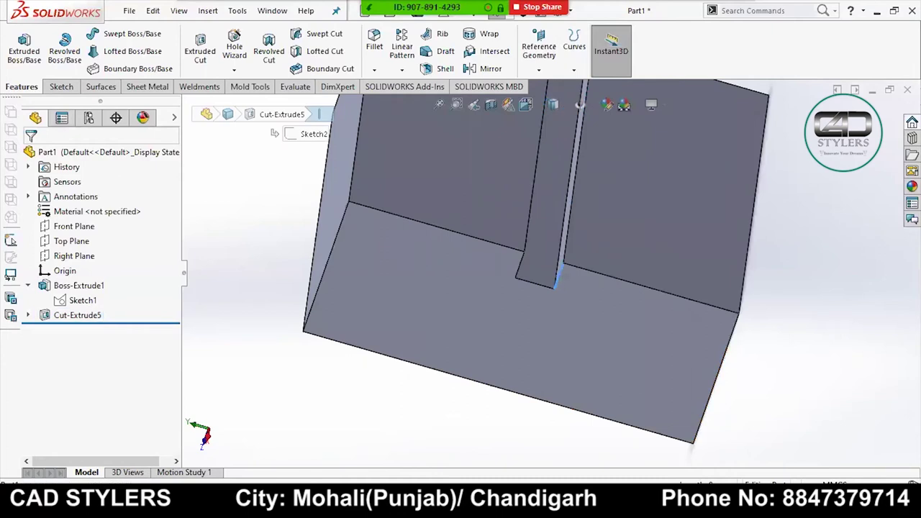
# - Check the block's top and bottom front edges, then zoom to fit the whole slotted part
pyautogui.press('super+d')
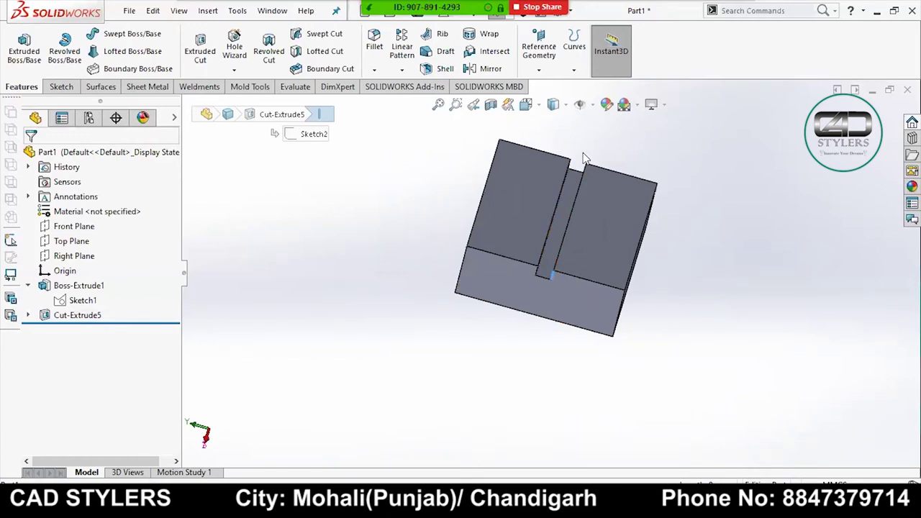
pyautogui.press('Up')
pyautogui.press('Up')
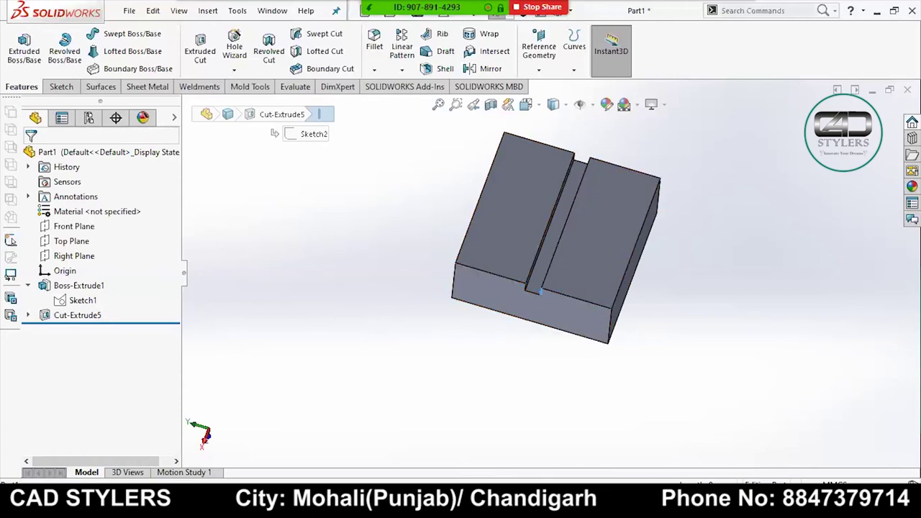
pyautogui.hotkey('alt', 'Tab')
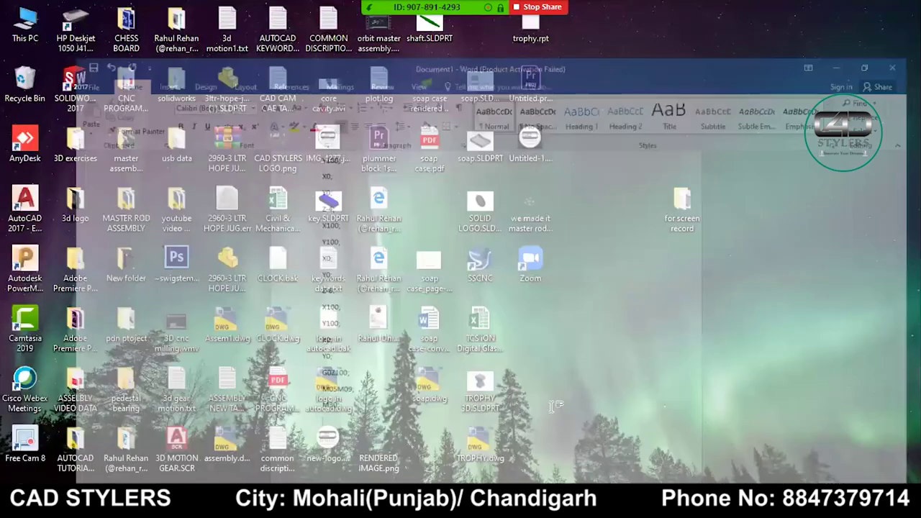
pyautogui.hotkey('alt', 'Tab')
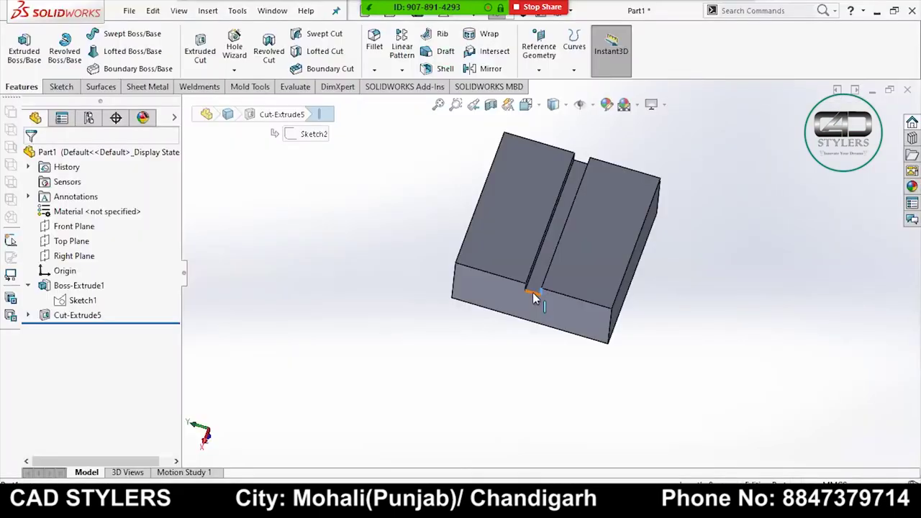
pyautogui.scroll(-5, 532, 288)
pyautogui.scroll(3, 526, 275)
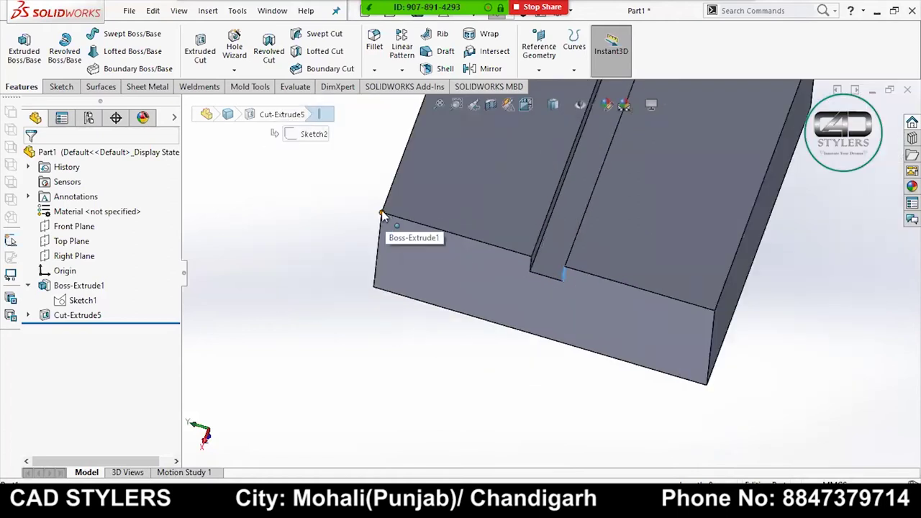
pyautogui.click(386, 216)
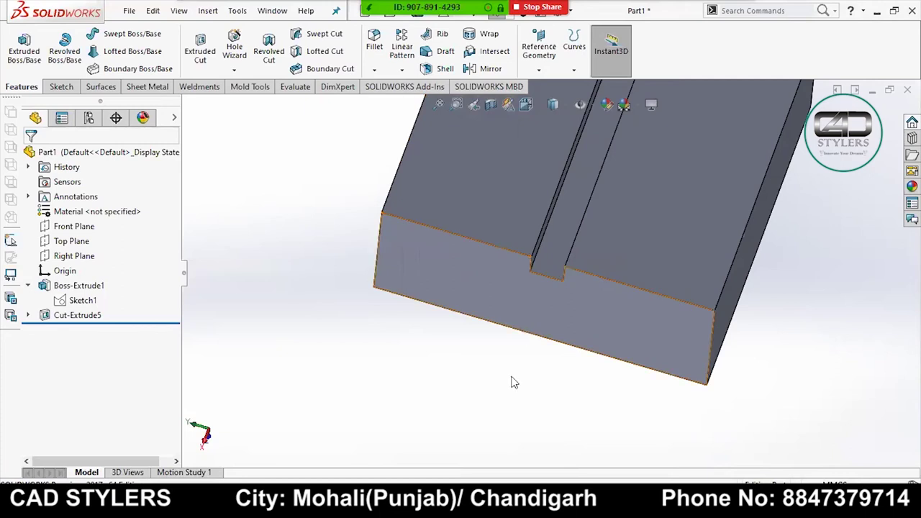
pyautogui.click(515, 330)
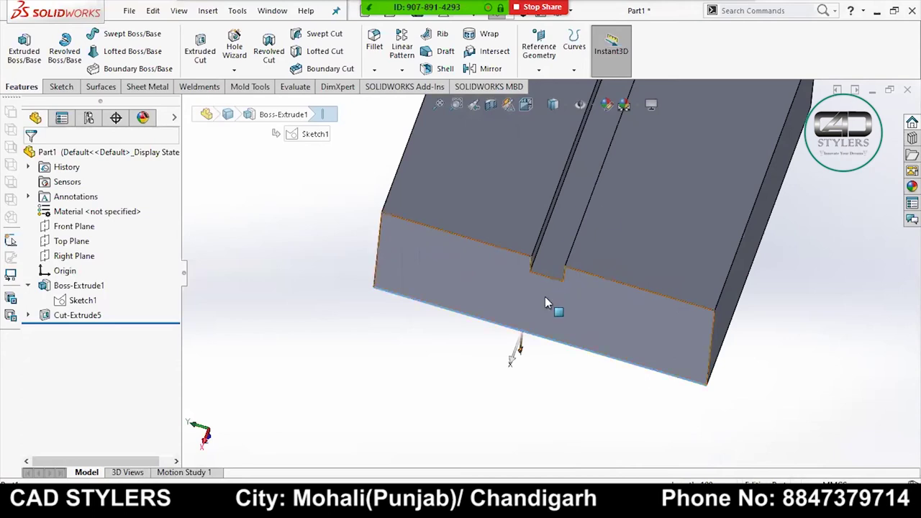
pyautogui.press('f')
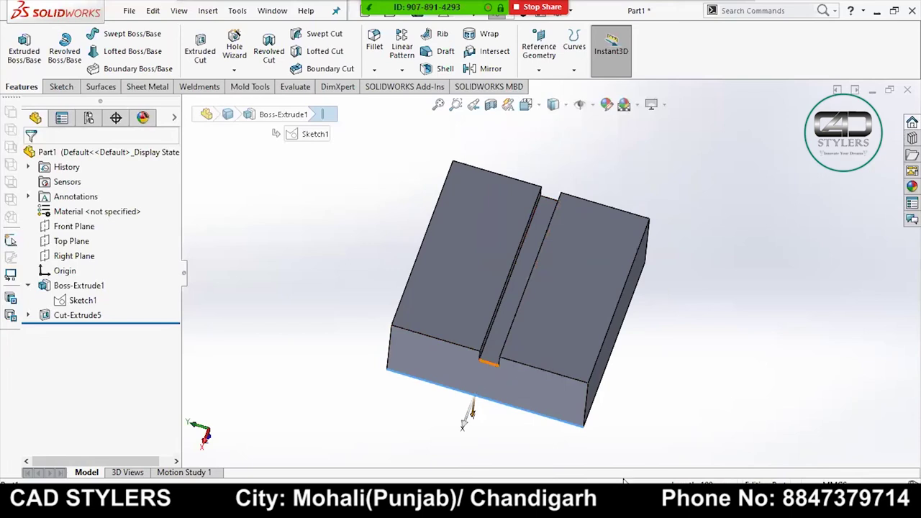
# - In the G-code document, add blank lines so the second program starts on a new page
pyautogui.hotkey('alt', 'Tab')
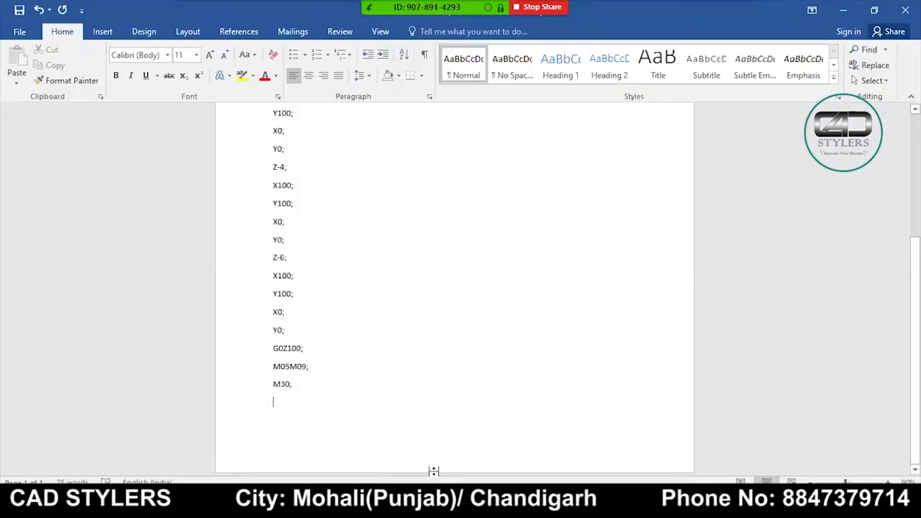
pyautogui.press('Return')
pyautogui.press('Return')
pyautogui.press('Return')
pyautogui.press('Return')
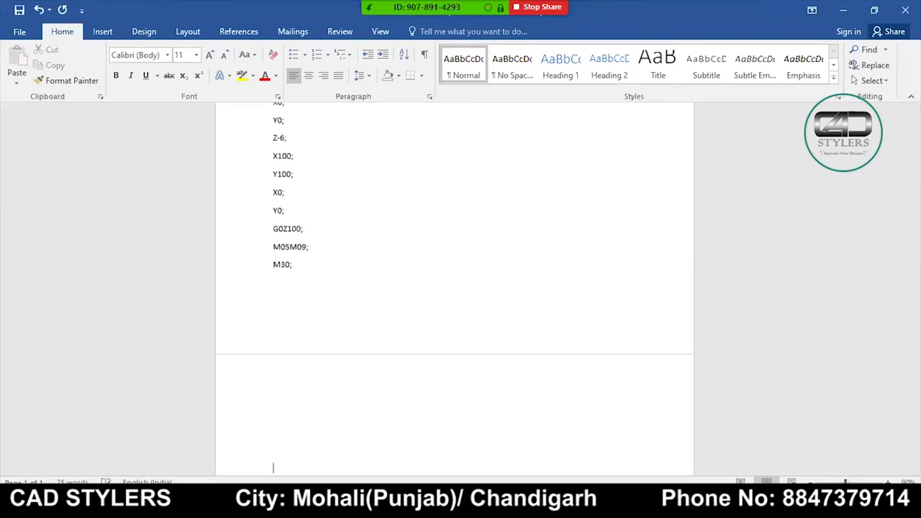
pyautogui.press('Return')
pyautogui.press('Return')
pyautogui.press('Return')
pyautogui.press('Return')
pyautogui.press('Return')
pyautogui.press('Return')
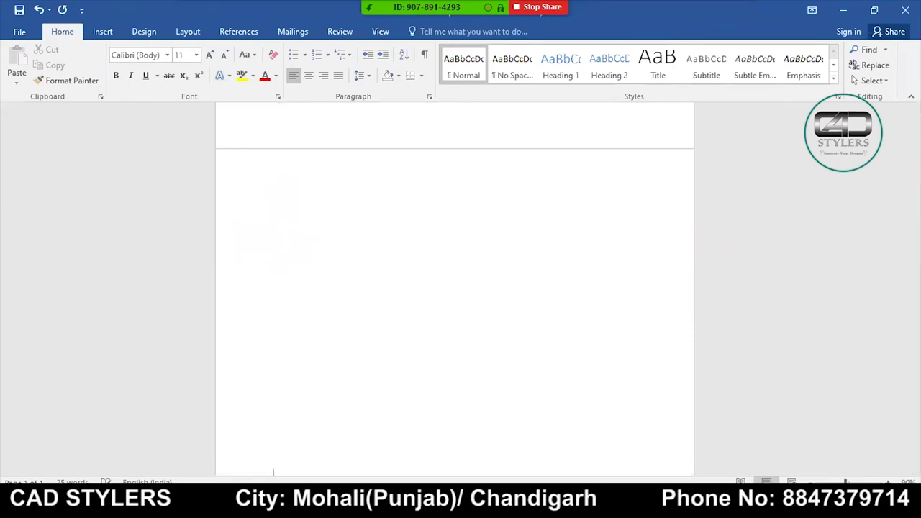
pyautogui.press('Return')
pyautogui.press('Return')
pyautogui.press('Return')
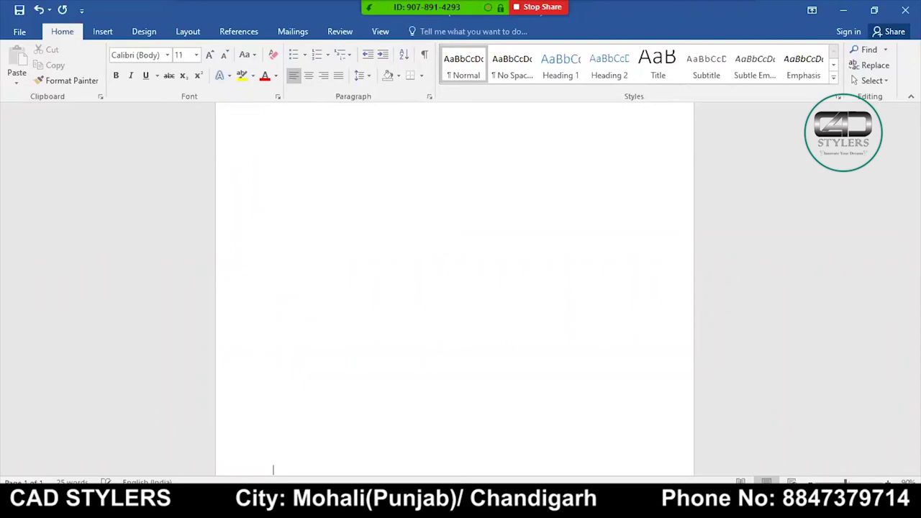
pyautogui.press('Return')
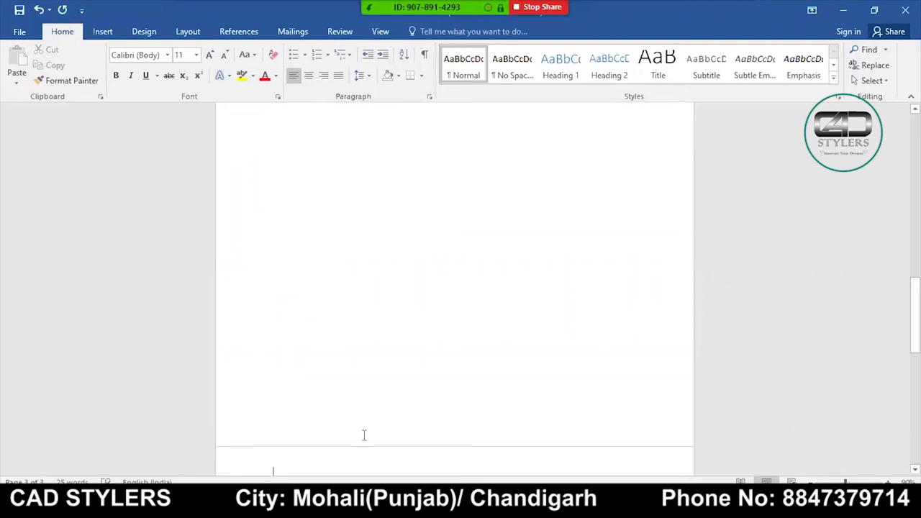
pyautogui.scroll(-3, 576, 427)
pyautogui.scroll(-2, 575, 427)
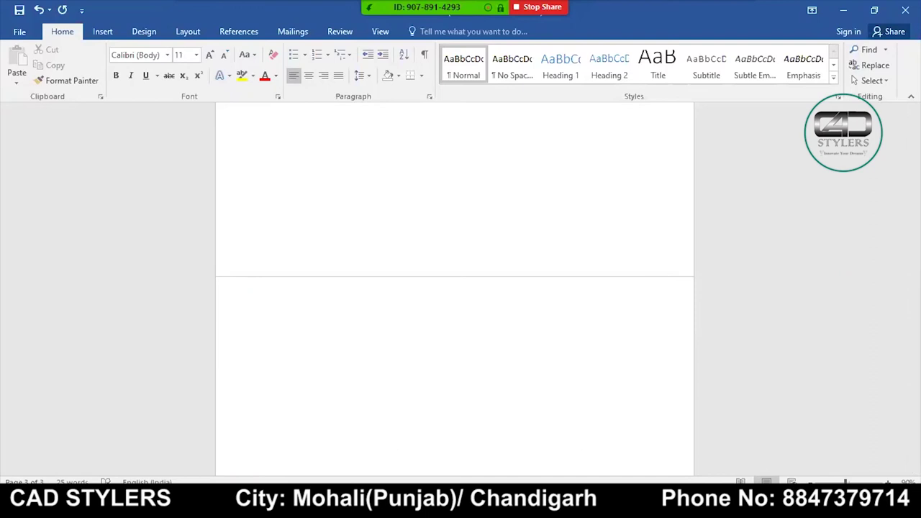
# - Type program O0002 with G17G21G90G94G55;, T02M06; and G0X50Y0; lines
pyautogui.write('oc01')
pyautogui.press('BackSpace')
pyautogui.write('2;')
pyautogui.press('Return')
pyautogui.press('BackSpace')
pyautogui.press('BackSpace')
pyautogui.write('2')
pyautogui.write('G17')
pyautogui.write('G21G')
pyautogui.write('90G')
pyautogui.write('94')
pyautogui.write('G55')
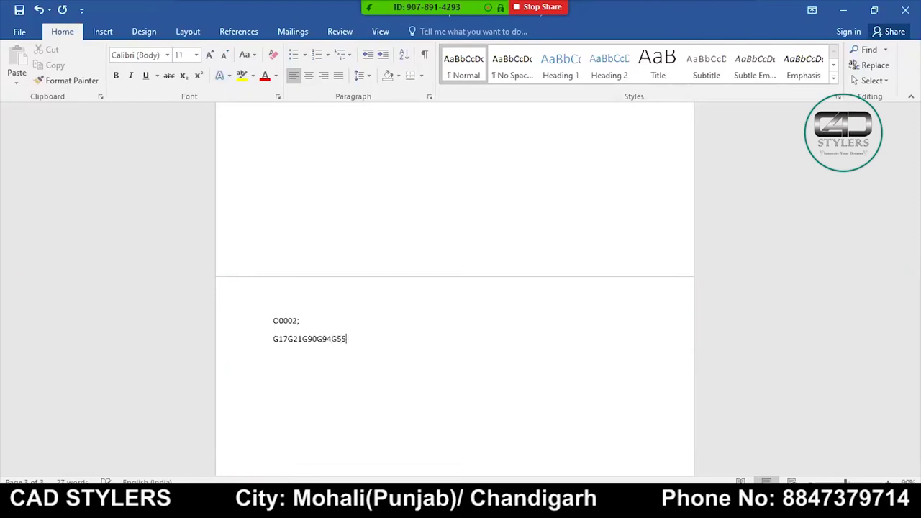
pyautogui.write(';')
pyautogui.press('Return')
pyautogui.write('T02')
pyautogui.write('M0')
pyautogui.write('6; ')
pyautogui.write('G0')
pyautogui.write('X')
pyautogui.write('50')
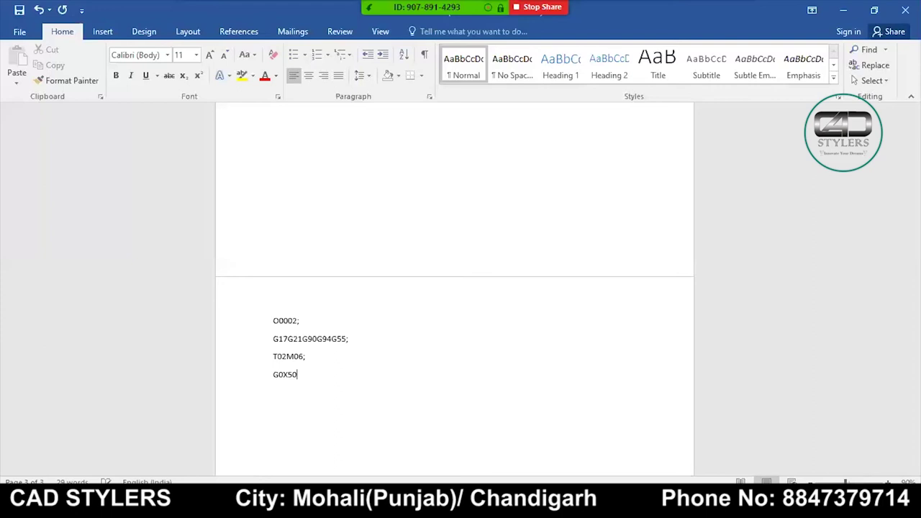
pyautogui.write('Y0;')
pyautogui.press('Return')
# - Add Z2;, G1Z0;, the Z-2; plunge and the Y100; cut, checking against the slot model
pyautogui.scroll(-3, 463, 393)
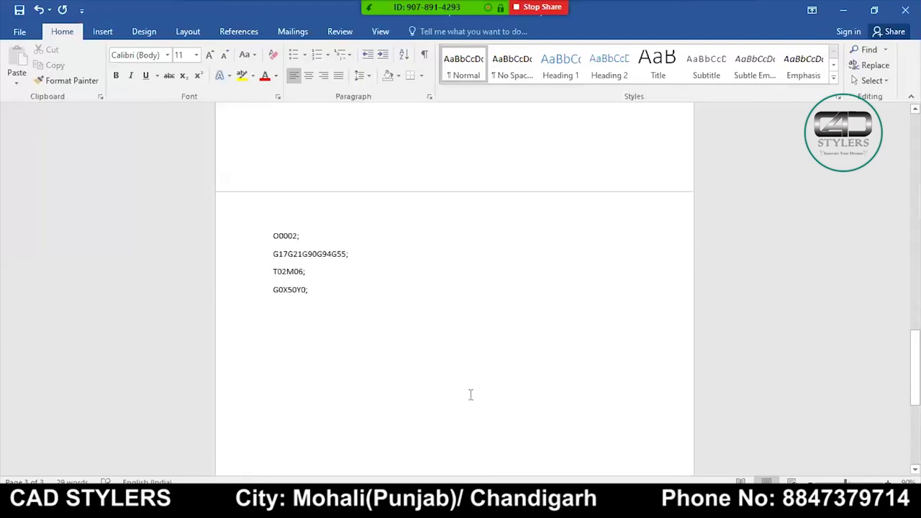
pyautogui.write('Z2;')
pyautogui.press('Return')
pyautogui.write('G1Z0;')
pyautogui.press('Return')
pyautogui.write('Z-2;')
pyautogui.press('Return')
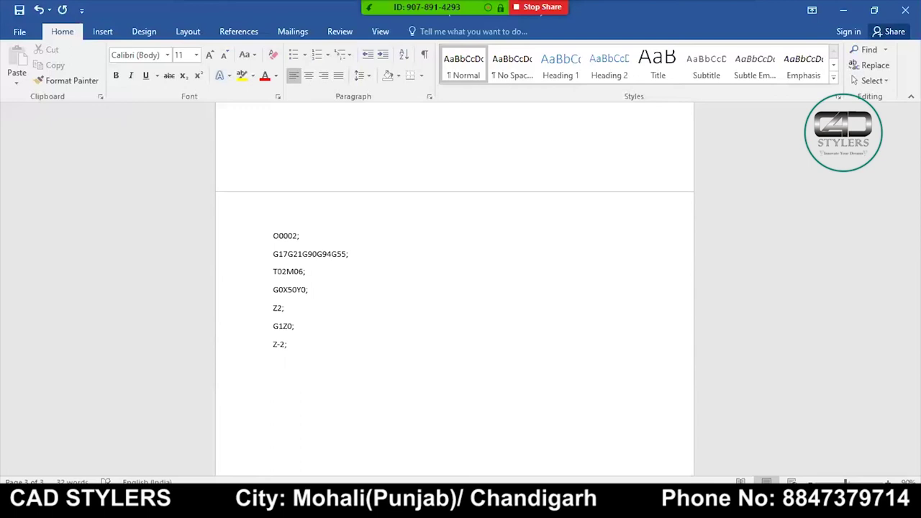
pyautogui.write('Y100;')
pyautogui.press('Return')
pyautogui.hotkey('alt', 'Tab')
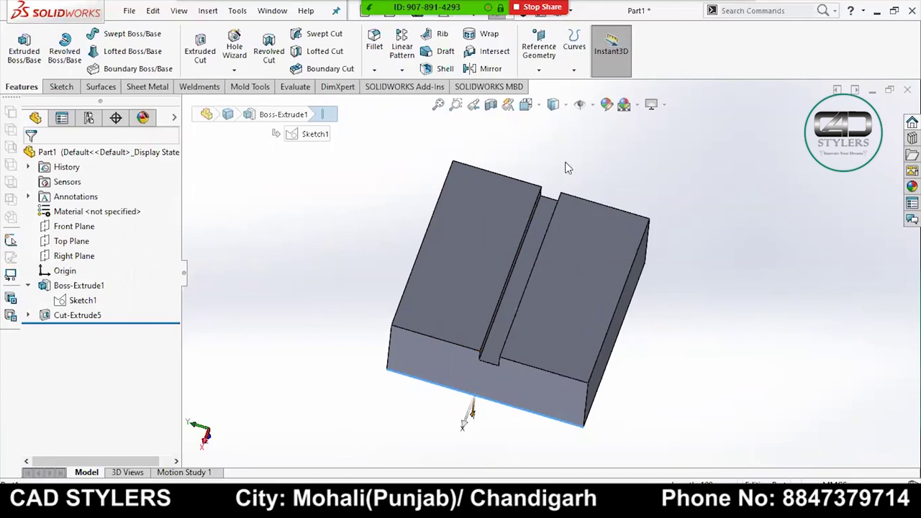
pyautogui.moveTo(413, 508)
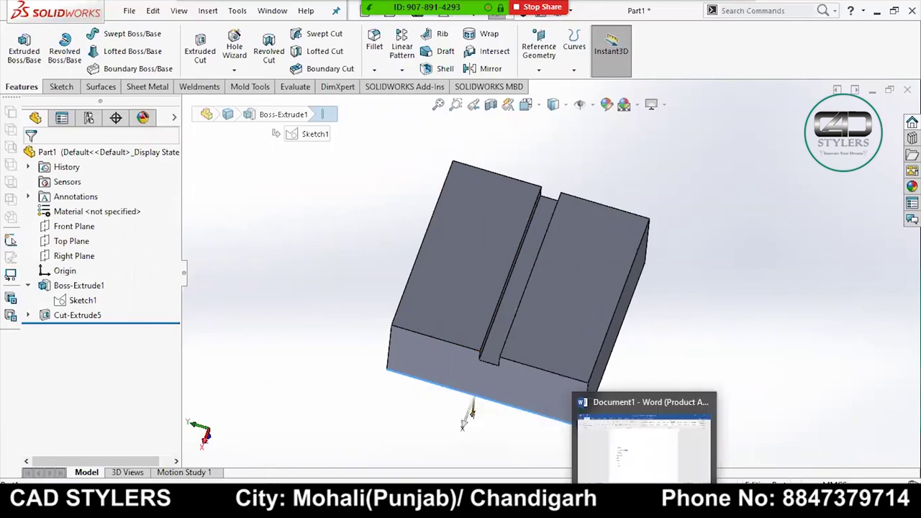
pyautogui.press('super+d')
pyautogui.press('super+d')
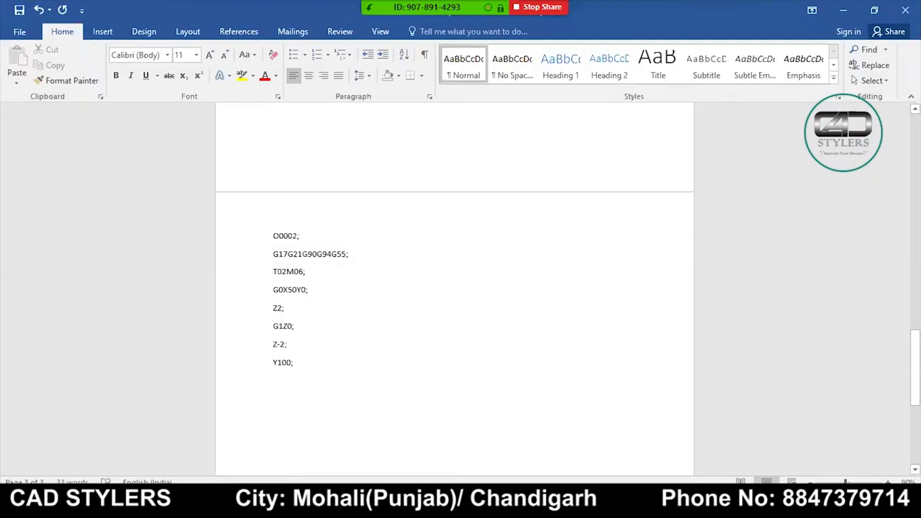
# - Type the second pass into O0002: a Z-4; plunge followed by a Y0; return cut
pyautogui.write('Z-4')
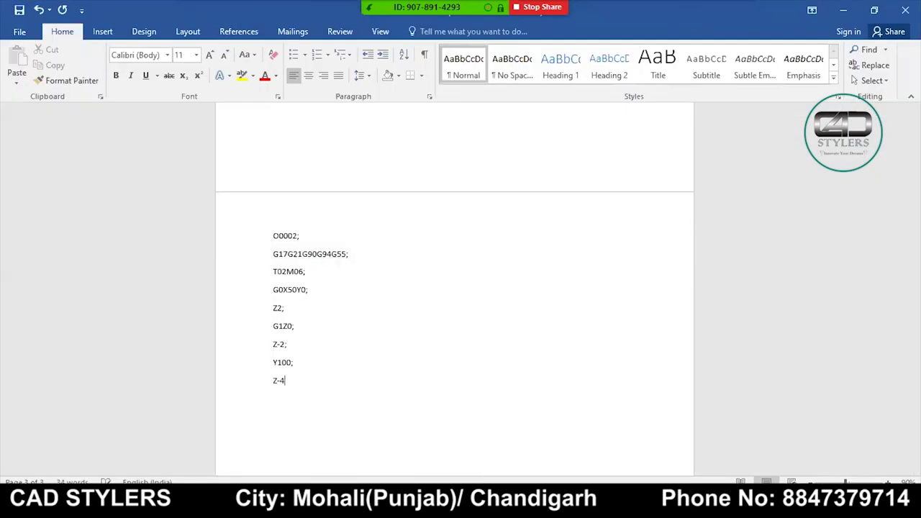
pyautogui.write(';')
pyautogui.press('Return')
pyautogui.write('T')
pyautogui.press('BackSpace')
pyautogui.write('Y')
pyautogui.write('0;')
pyautogui.press('Return')
# - Compare with the SOLIDWORKS slot model, then return to Word and review the Z-4; line
pyautogui.press('super+d')
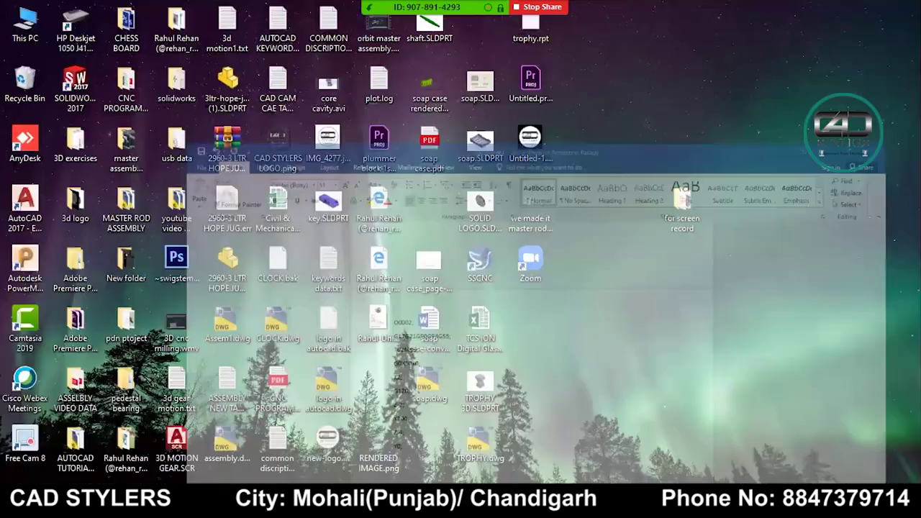
pyautogui.hotkey('alt', 'Tab')
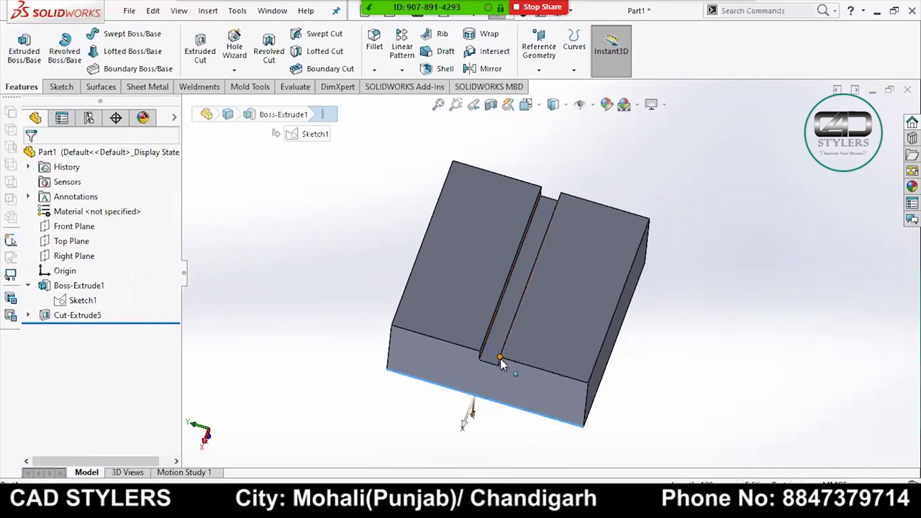
pyautogui.press('super+d')
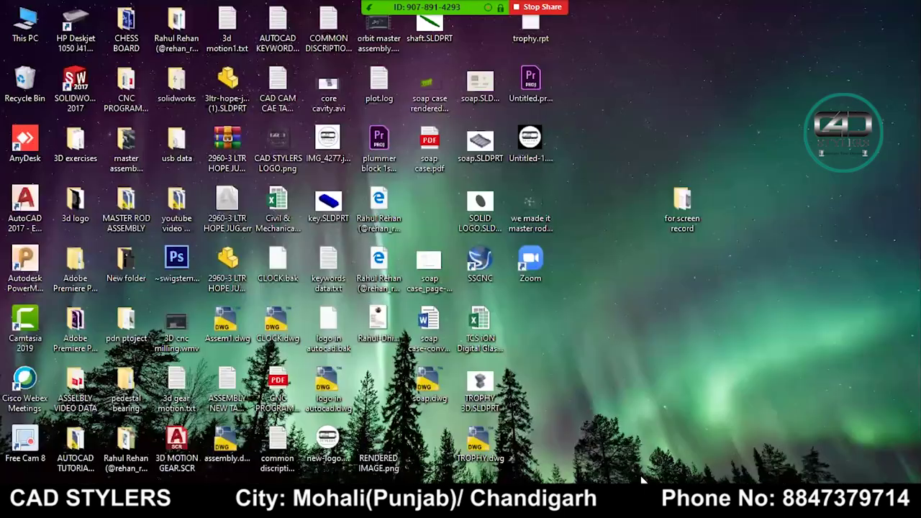
pyautogui.hotkey('alt', 'Tab')
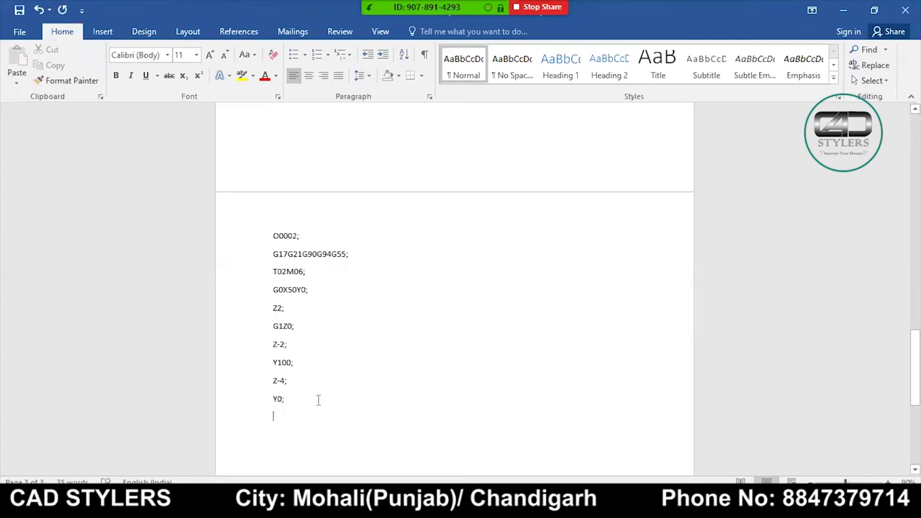
pyautogui.click(233, 384)
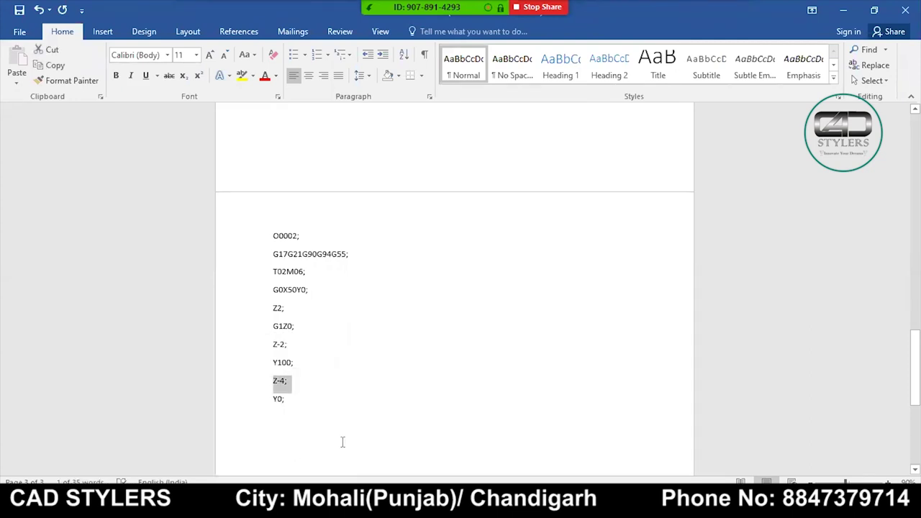
pyautogui.scroll(10, 335, 405)
pyautogui.scroll(5, 333, 403)
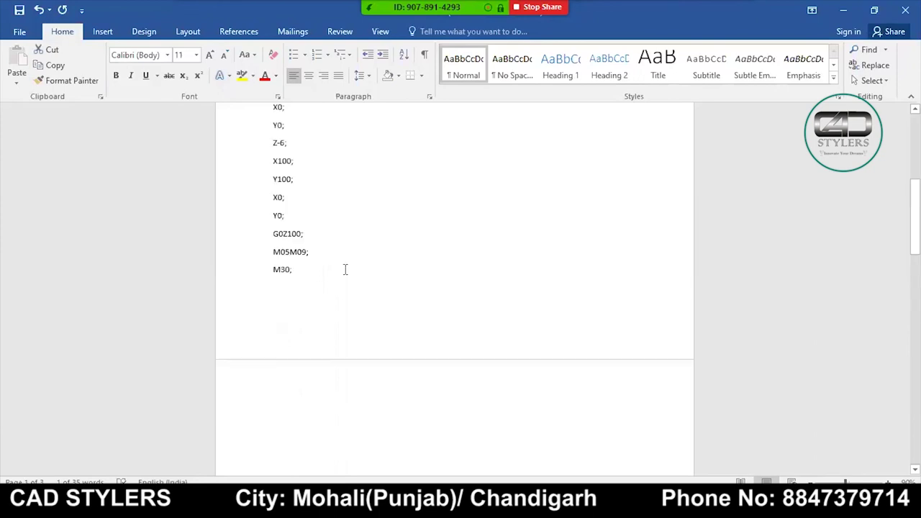
pyautogui.scroll(-1, 336, 273)
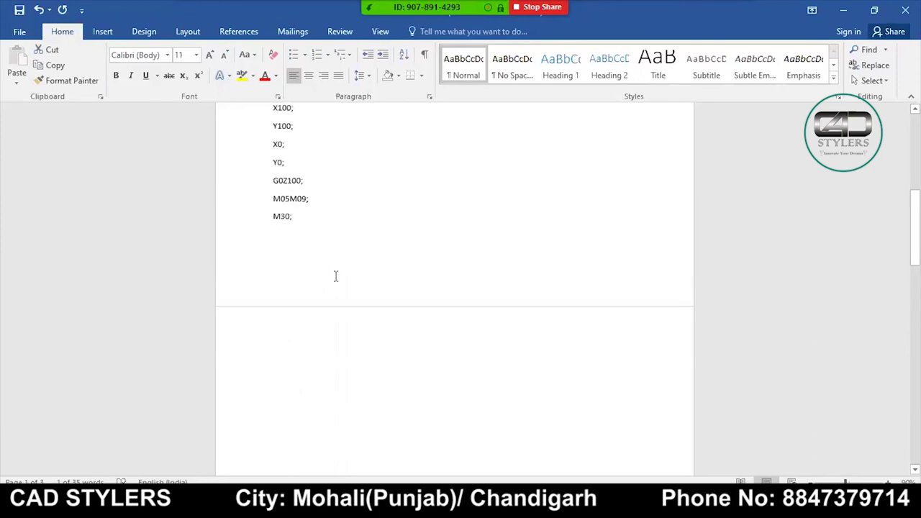
pyautogui.scroll(-5, 300, 386)
pyautogui.scroll(-3, 298, 388)
pyautogui.scroll(-3, 309, 310)
# - After the Y0; line, close program O0002 with G0Z100;, M05M09; and M30; lines
pyautogui.click(340, 277)
pyautogui.press('Return')
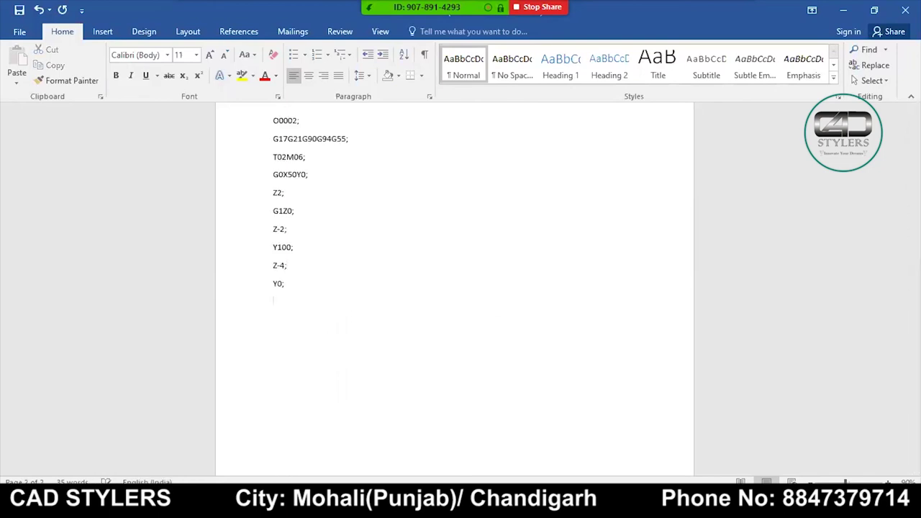
pyautogui.write('G0Z100;')
pyautogui.press('Return')
pyautogui.write('M05M09')
pyautogui.write(';')
pyautogui.press('Return')
pyautogui.write('M30;')
pyautogui.press('Return')
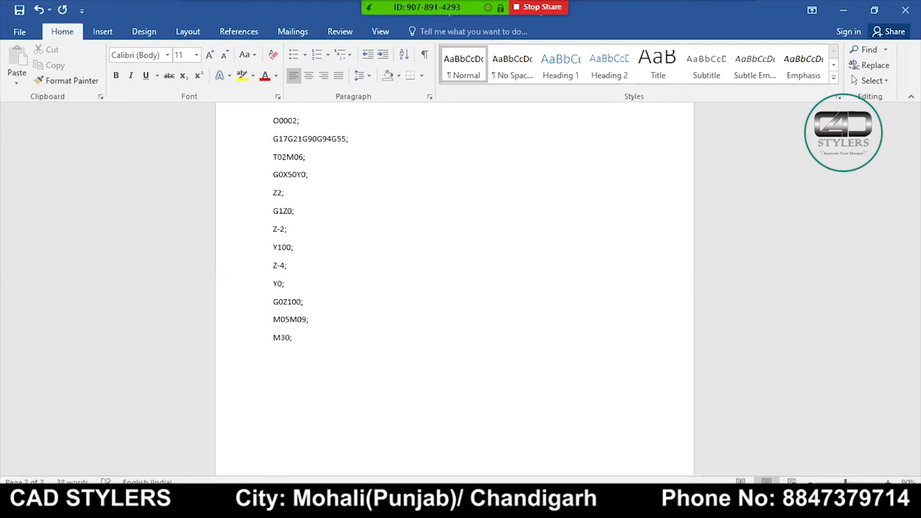
pyautogui.scroll(15, 408, 331)
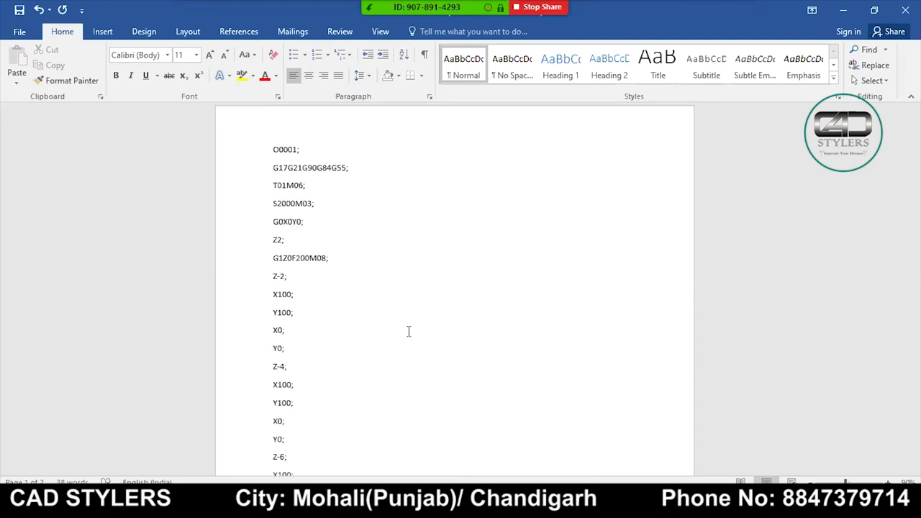